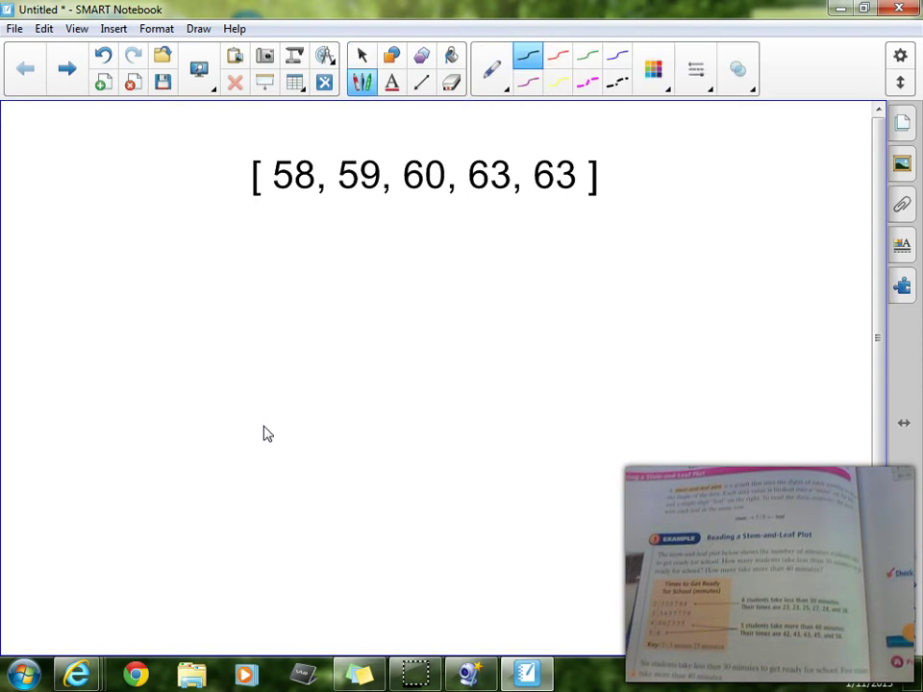
Draw the stem divider and write stem 5 with leaves 8, 9, crossing out 58 and 59 in the list
{"action": "left_click_drag", "start_coordinate": [327, 190], "coordinate": [329, 194]}
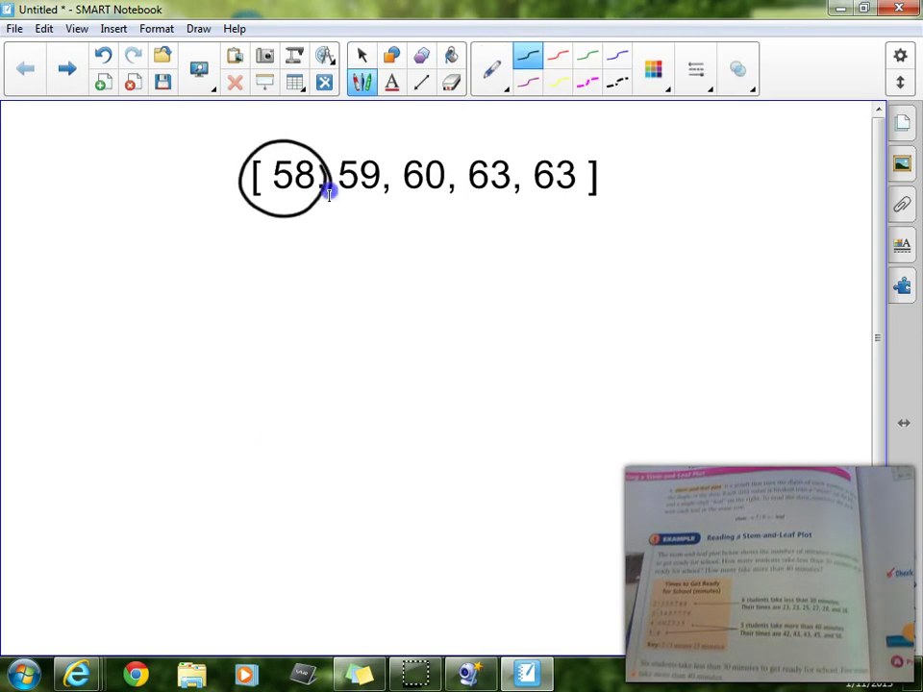
{"action": "mouse_move", "coordinate": [229, 247]}
{"action": "left_mouse_down"}
{"action": "mouse_move", "coordinate": [213, 274]}
{"action": "mouse_move", "coordinate": [186, 306]}
{"action": "left_mouse_up"}
{"action": "left_click_drag", "start_coordinate": [252, 228], "coordinate": [239, 532]}
{"action": "mouse_move", "coordinate": [299, 272]}
{"action": "left_mouse_down"}
{"action": "mouse_move", "coordinate": [271, 317]}
{"action": "mouse_move", "coordinate": [297, 271]}
{"action": "left_mouse_up"}
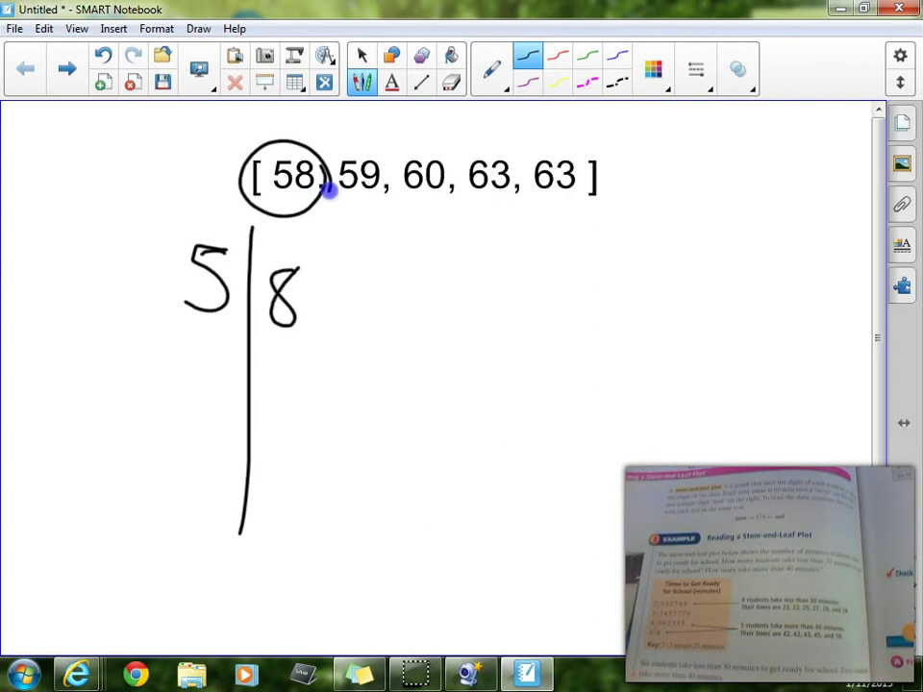
{"action": "left_click_drag", "start_coordinate": [383, 152], "coordinate": [388, 162]}
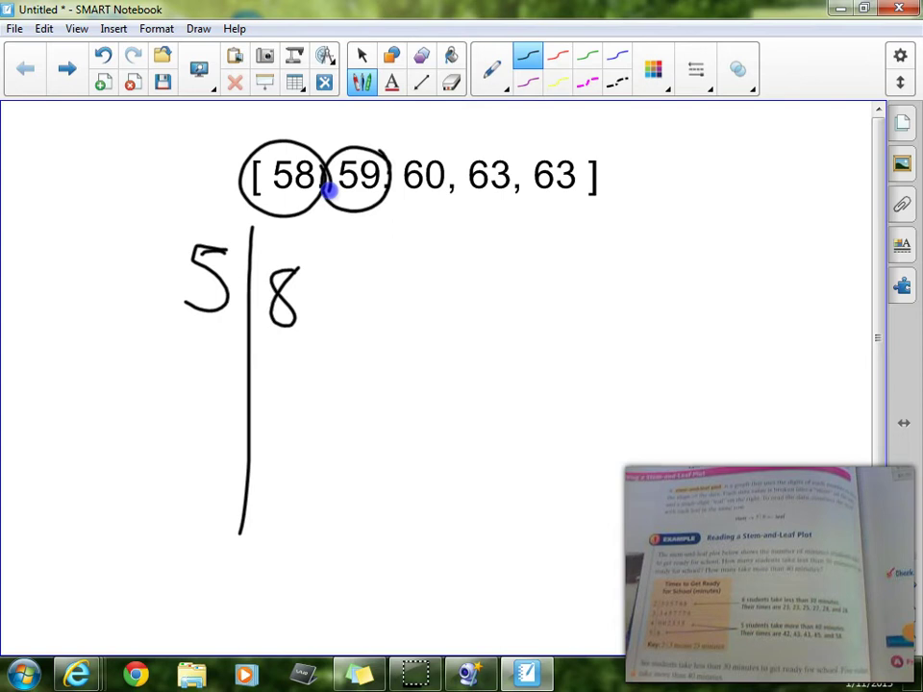
{"action": "left_click_drag", "start_coordinate": [314, 327], "coordinate": [300, 352]}
{"action": "mouse_move", "coordinate": [357, 281]}
{"action": "left_mouse_down"}
{"action": "mouse_move", "coordinate": [336, 302]}
{"action": "mouse_move", "coordinate": [357, 305]}
{"action": "mouse_move", "coordinate": [366, 341]}
{"action": "left_mouse_up"}
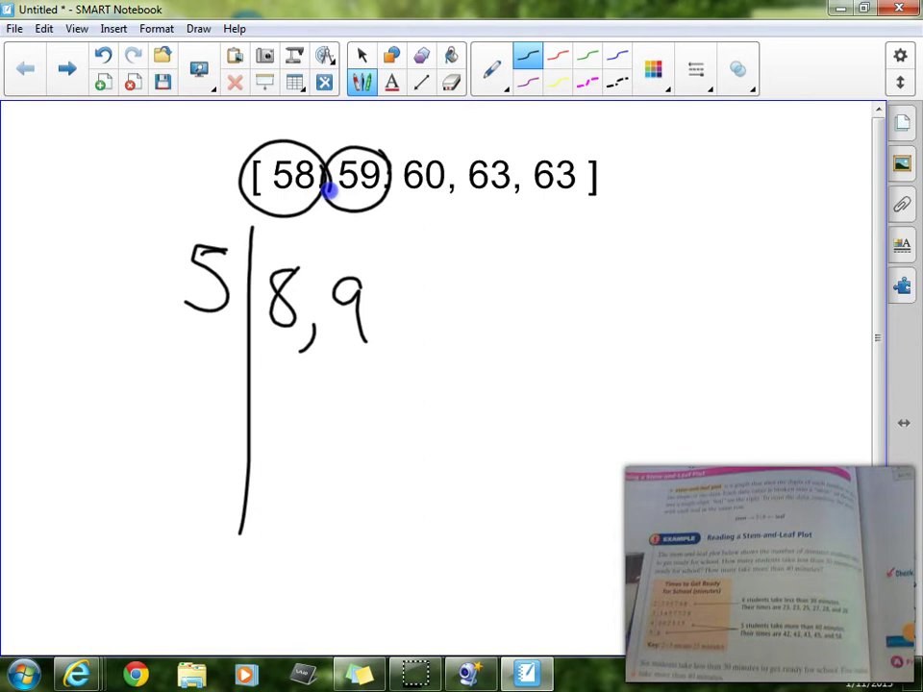
{"action": "left_click_drag", "start_coordinate": [272, 151], "coordinate": [322, 191]}
{"action": "left_click_drag", "start_coordinate": [339, 151], "coordinate": [390, 219]}
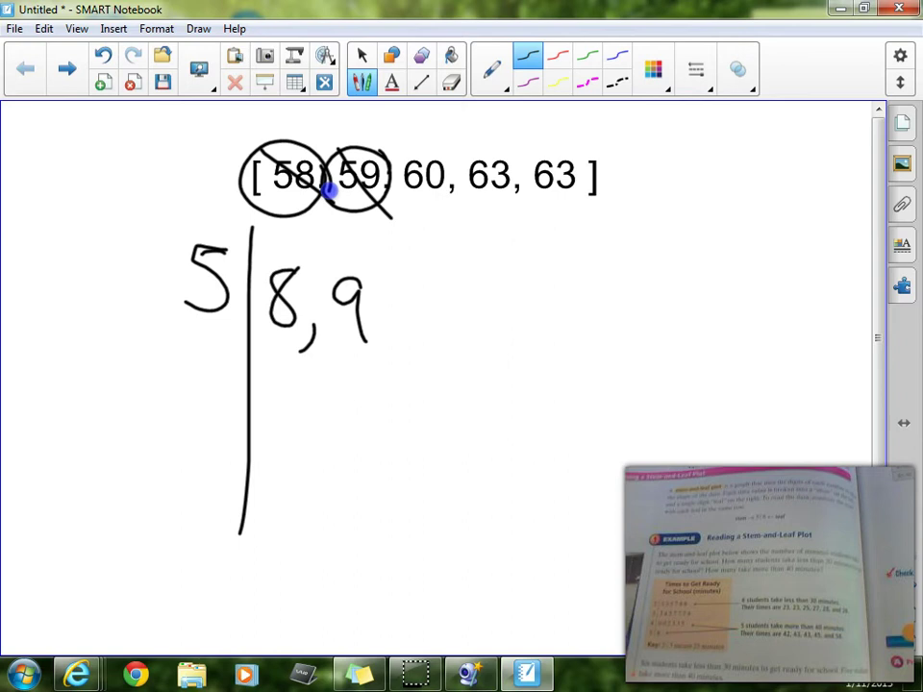
Write stem 6 with leaves 0, 3, 3 after underlining 60 and both 63 values
{"action": "left_click_drag", "start_coordinate": [397, 201], "coordinate": [593, 202]}
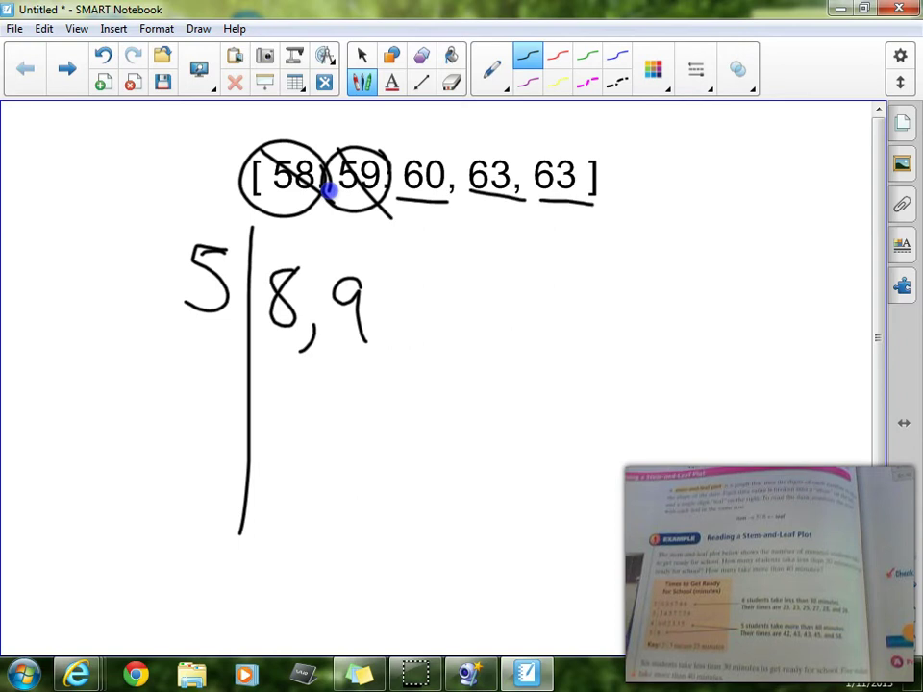
{"action": "left_click_drag", "start_coordinate": [212, 331], "coordinate": [189, 393]}
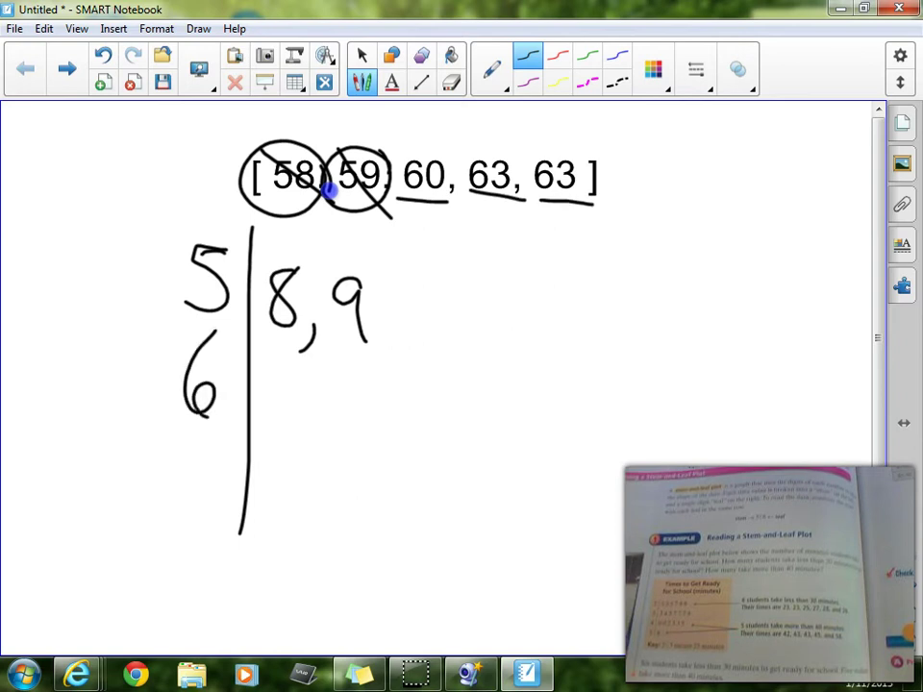
{"action": "left_click_drag", "start_coordinate": [292, 369], "coordinate": [299, 373]}
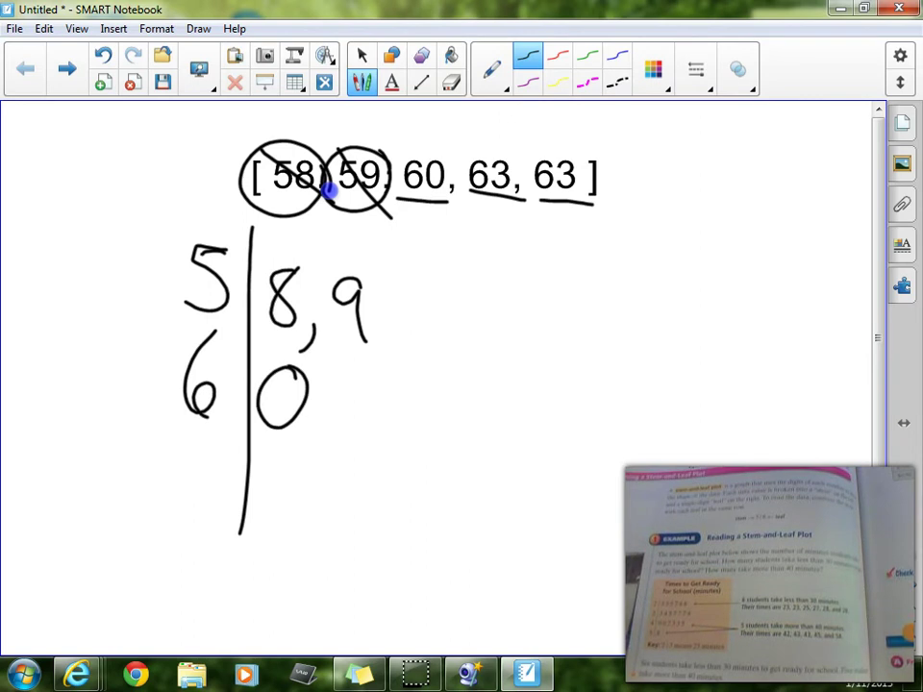
{"action": "left_click_drag", "start_coordinate": [306, 431], "coordinate": [295, 457]}
{"action": "mouse_move", "coordinate": [332, 381]}
{"action": "left_mouse_down"}
{"action": "mouse_move", "coordinate": [342, 404]}
{"action": "mouse_move", "coordinate": [333, 444]}
{"action": "mouse_move", "coordinate": [375, 473]}
{"action": "left_mouse_up"}
{"action": "left_click_drag", "start_coordinate": [405, 396], "coordinate": [403, 448]}
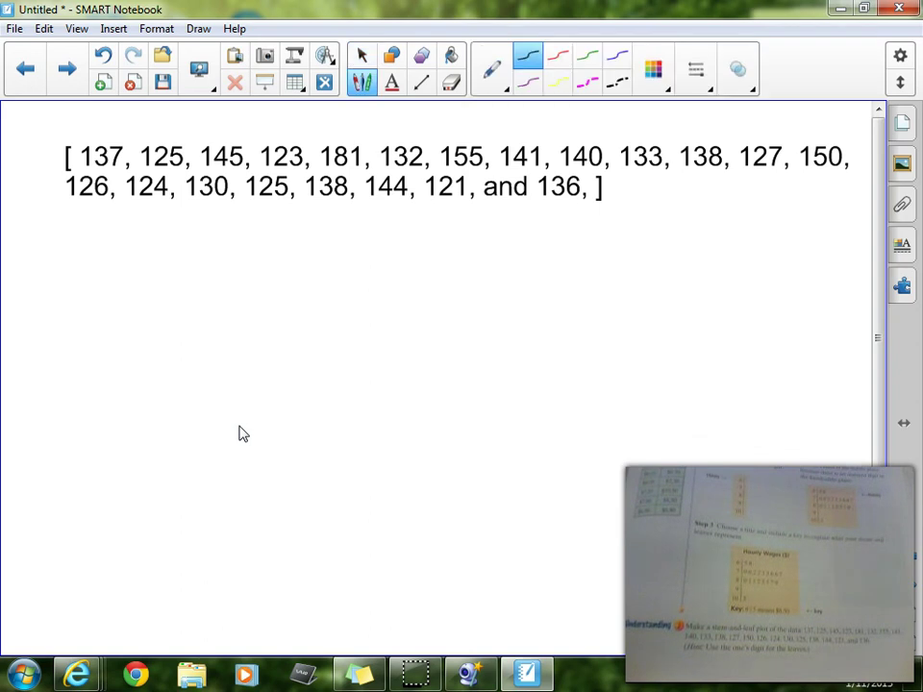
Write the key 'Key 13|7 = 137' near the page bottom and circle the whole data list
{"action": "left_click_drag", "start_coordinate": [69, 171], "coordinate": [128, 170]}
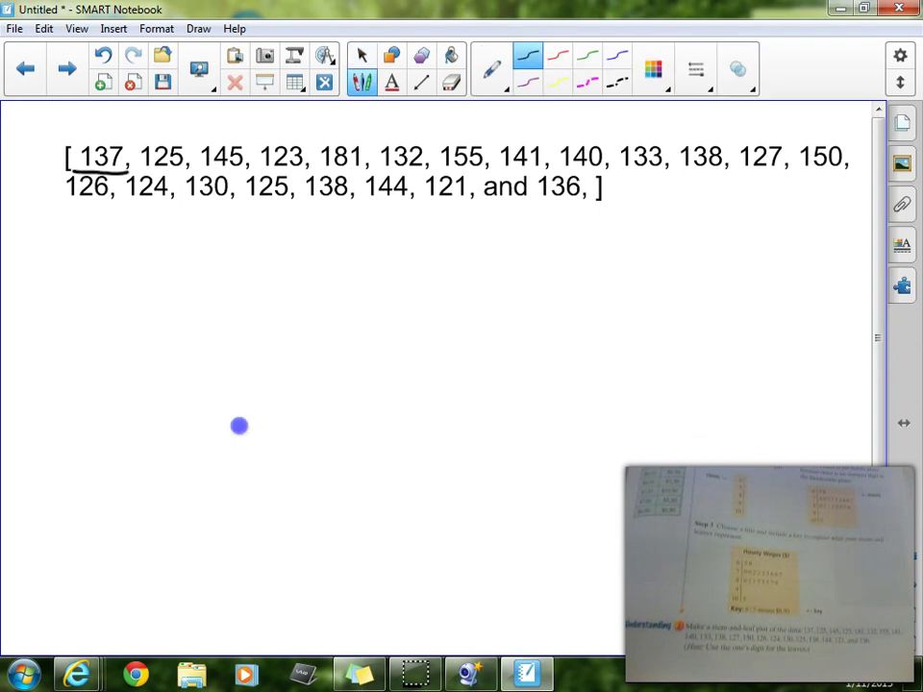
{"action": "mouse_move", "coordinate": [337, 566]}
{"action": "left_mouse_down"}
{"action": "mouse_move", "coordinate": [325, 604]}
{"action": "mouse_move", "coordinate": [358, 586]}
{"action": "mouse_move", "coordinate": [376, 615]}
{"action": "mouse_move", "coordinate": [413, 563]}
{"action": "mouse_move", "coordinate": [414, 610]}
{"action": "left_mouse_up"}
{"action": "mouse_move", "coordinate": [421, 570]}
{"action": "left_mouse_down"}
{"action": "mouse_move", "coordinate": [429, 589]}
{"action": "mouse_move", "coordinate": [421, 620]}
{"action": "left_mouse_up"}
{"action": "left_click_drag", "start_coordinate": [458, 561], "coordinate": [459, 654]}
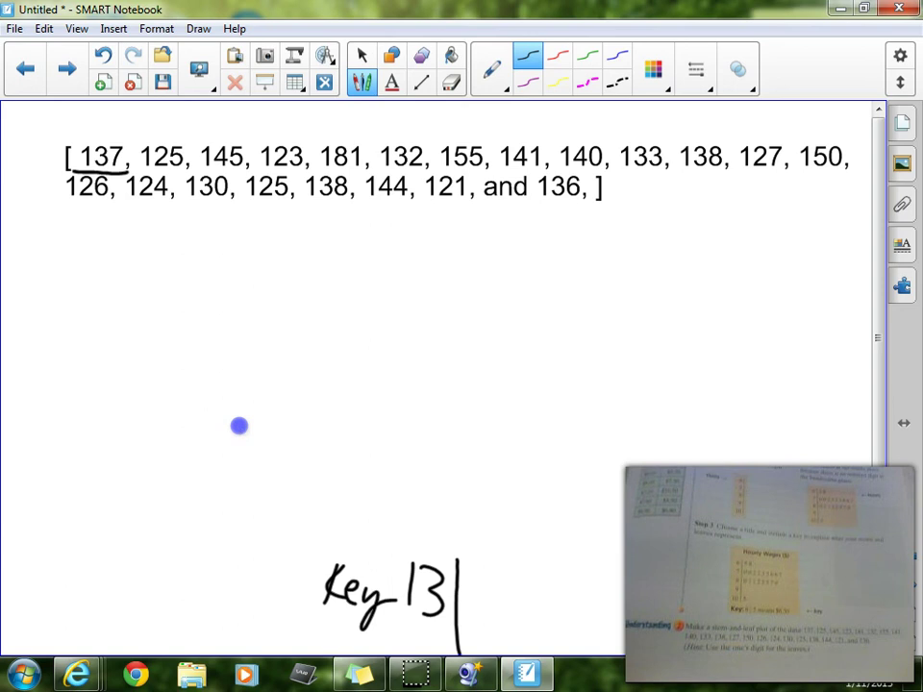
{"action": "left_click_drag", "start_coordinate": [482, 578], "coordinate": [491, 626]}
{"action": "mouse_move", "coordinate": [545, 602]}
{"action": "left_mouse_down"}
{"action": "mouse_move", "coordinate": [571, 600]}
{"action": "mouse_move", "coordinate": [574, 618]}
{"action": "mouse_move", "coordinate": [605, 625]}
{"action": "left_mouse_up"}
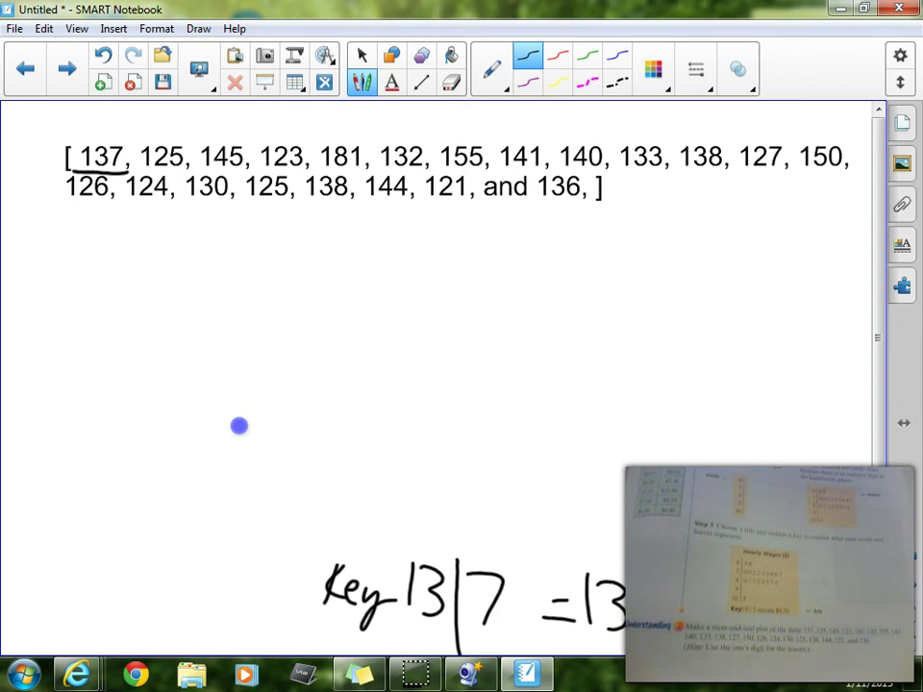
{"action": "mouse_move", "coordinate": [96, 120]}
{"action": "left_mouse_down"}
{"action": "mouse_move", "coordinate": [37, 183]}
{"action": "mouse_move", "coordinate": [467, 223]}
{"action": "mouse_move", "coordinate": [591, 221]}
{"action": "mouse_move", "coordinate": [871, 158]}
{"action": "mouse_move", "coordinate": [717, 106]}
{"action": "mouse_move", "coordinate": [96, 120]}
{"action": "left_mouse_up"}
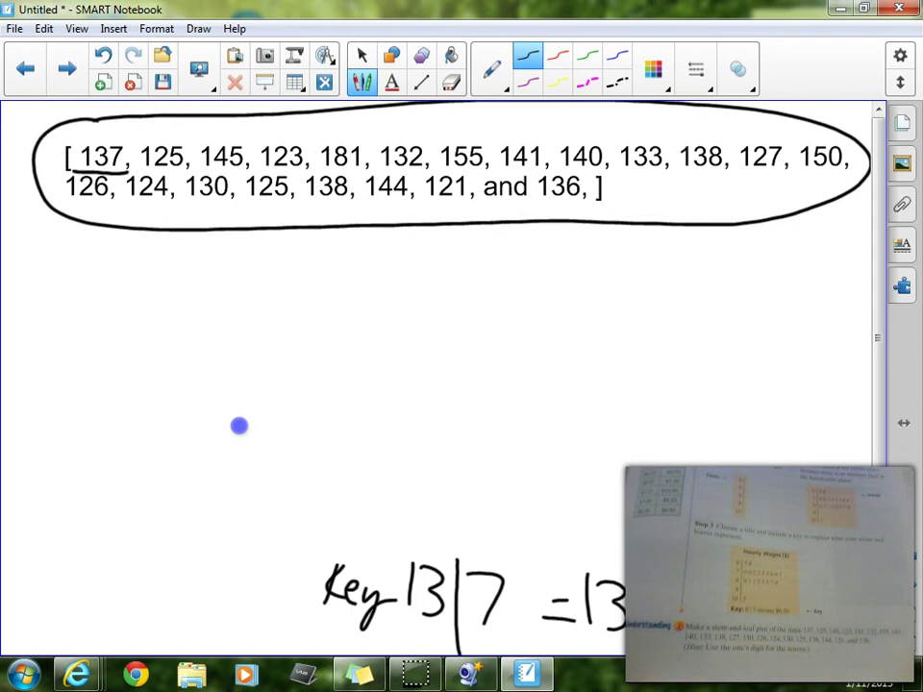
Draw the stem line, write stem 12 with leaves 1 and 3, and cross out 121, 123, 124
{"action": "left_click_drag", "start_coordinate": [394, 236], "coordinate": [405, 534]}
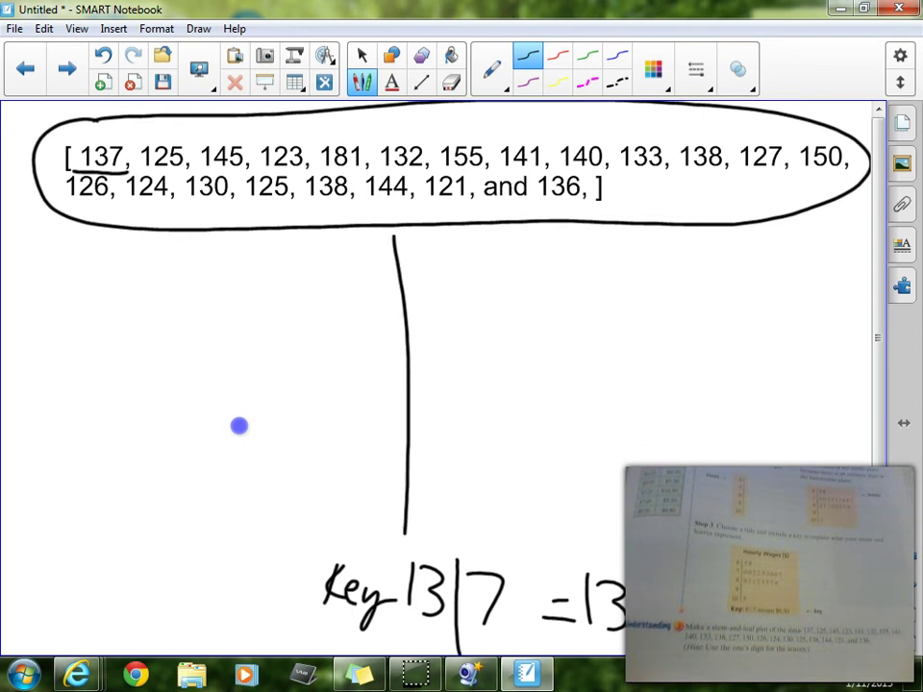
{"action": "left_click_drag", "start_coordinate": [123, 200], "coordinate": [150, 202]}
{"action": "left_click_drag", "start_coordinate": [67, 200], "coordinate": [106, 202]}
{"action": "left_click_drag", "start_coordinate": [314, 254], "coordinate": [316, 285]}
{"action": "mouse_move", "coordinate": [332, 262]}
{"action": "left_mouse_down"}
{"action": "mouse_move", "coordinate": [348, 261]}
{"action": "mouse_move", "coordinate": [369, 288]}
{"action": "left_mouse_up"}
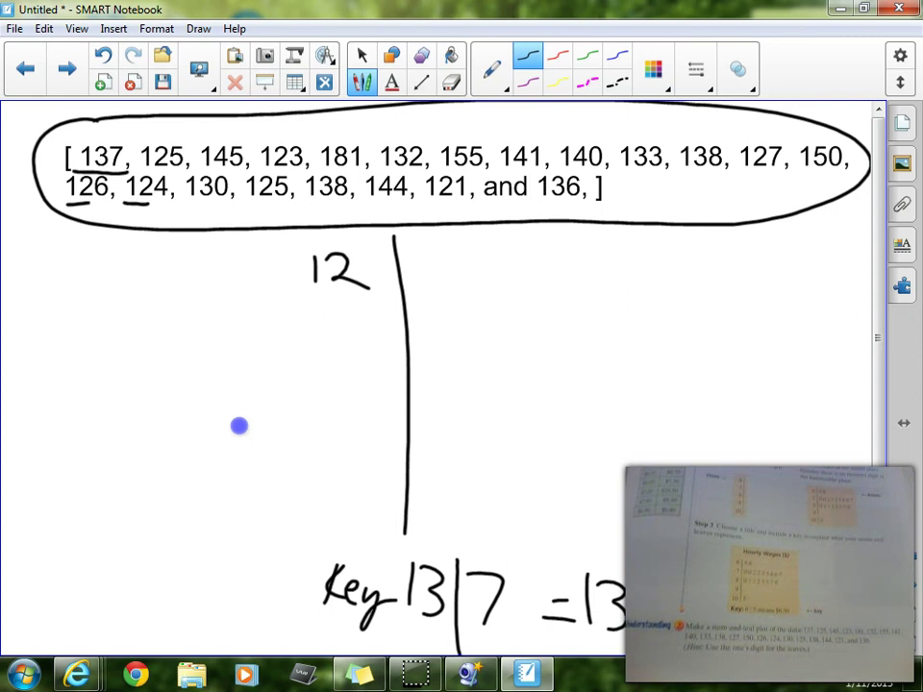
{"action": "left_click_drag", "start_coordinate": [434, 200], "coordinate": [472, 205]}
{"action": "left_click_drag", "start_coordinate": [256, 173], "coordinate": [286, 175]}
{"action": "left_click_drag", "start_coordinate": [418, 253], "coordinate": [431, 310]}
{"action": "left_click_drag", "start_coordinate": [429, 180], "coordinate": [472, 206]}
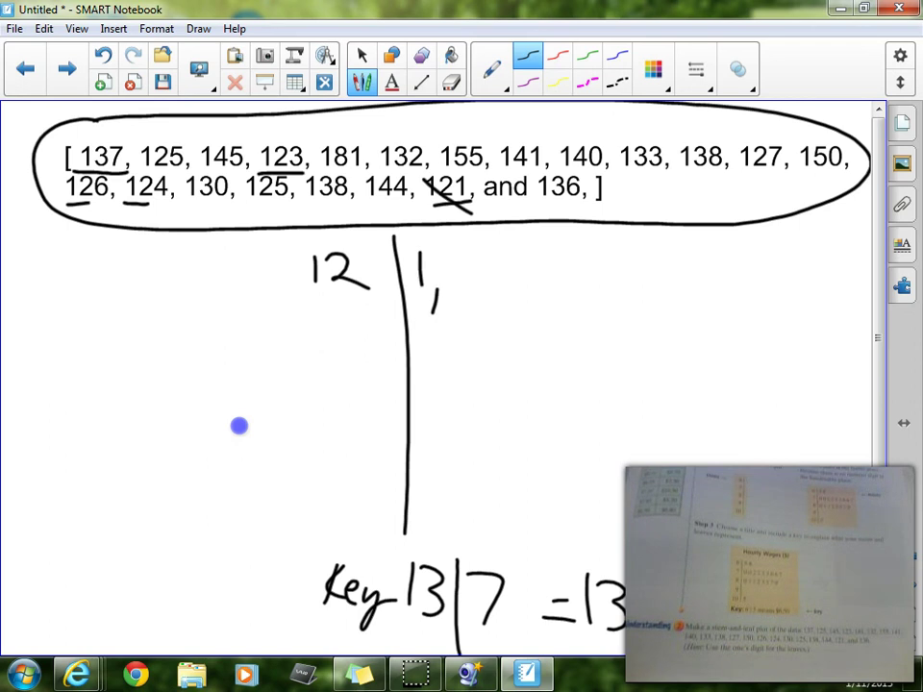
{"action": "left_click_drag", "start_coordinate": [448, 259], "coordinate": [449, 291]}
{"action": "left_click_drag", "start_coordinate": [260, 146], "coordinate": [302, 171]}
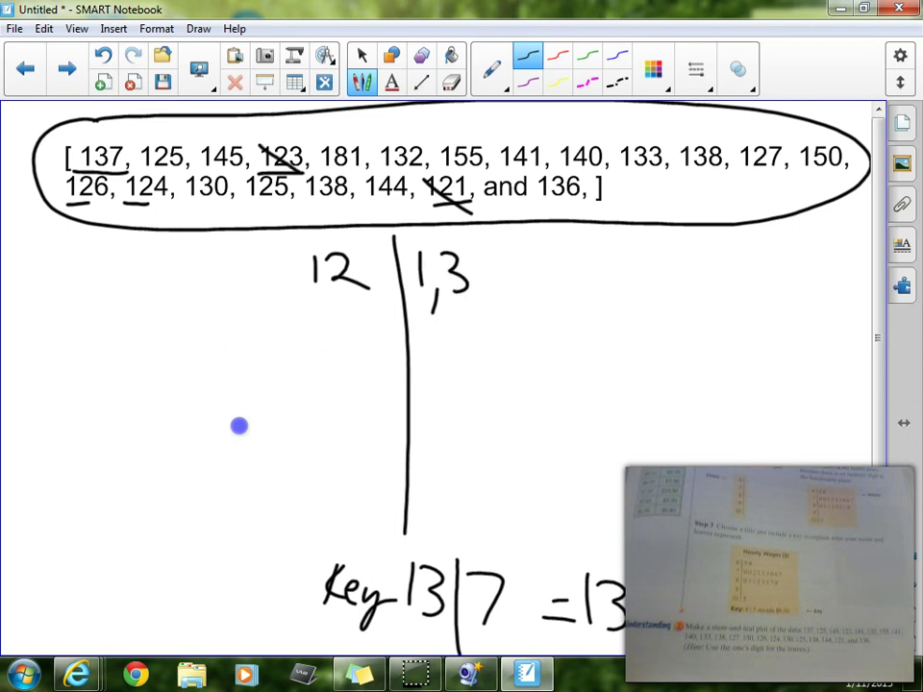
{"action": "left_click_drag", "start_coordinate": [126, 176], "coordinate": [174, 203]}
Add leaves 4, 5, 5, 6, 7 to the 12 row and cross out 125, 127 and 126
{"action": "left_click_drag", "start_coordinate": [476, 295], "coordinate": [474, 309]}
{"action": "left_click_drag", "start_coordinate": [487, 260], "coordinate": [502, 304]}
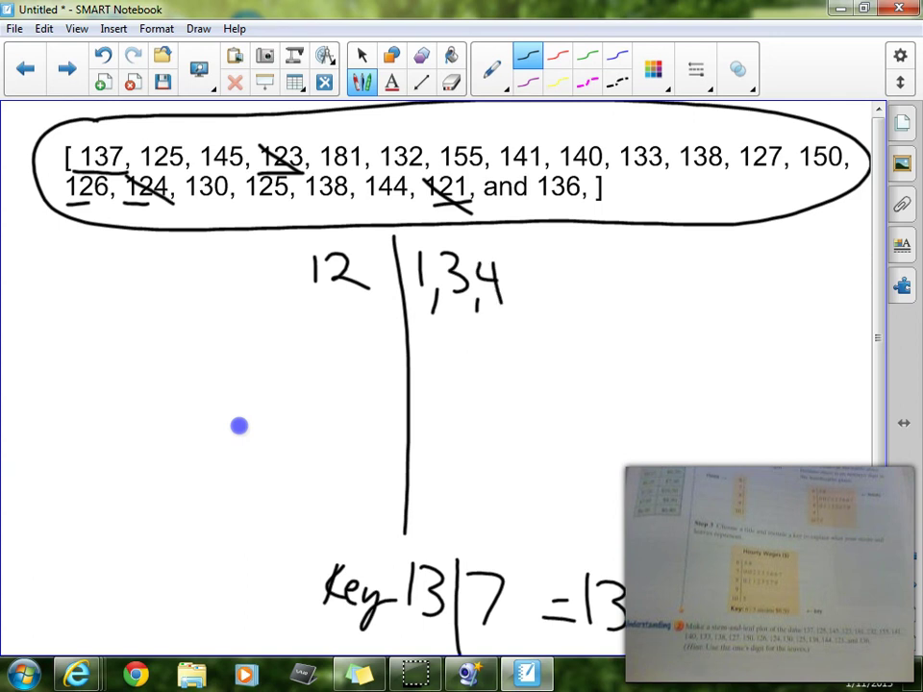
{"action": "left_click_drag", "start_coordinate": [144, 146], "coordinate": [183, 173]}
{"action": "left_click_drag", "start_coordinate": [509, 298], "coordinate": [506, 315]}
{"action": "mouse_move", "coordinate": [519, 264]}
{"action": "left_mouse_down"}
{"action": "mouse_move", "coordinate": [539, 288]}
{"action": "mouse_move", "coordinate": [549, 260]}
{"action": "mouse_move", "coordinate": [546, 317]}
{"action": "left_mouse_up"}
{"action": "left_click_drag", "start_coordinate": [564, 268], "coordinate": [563, 297]}
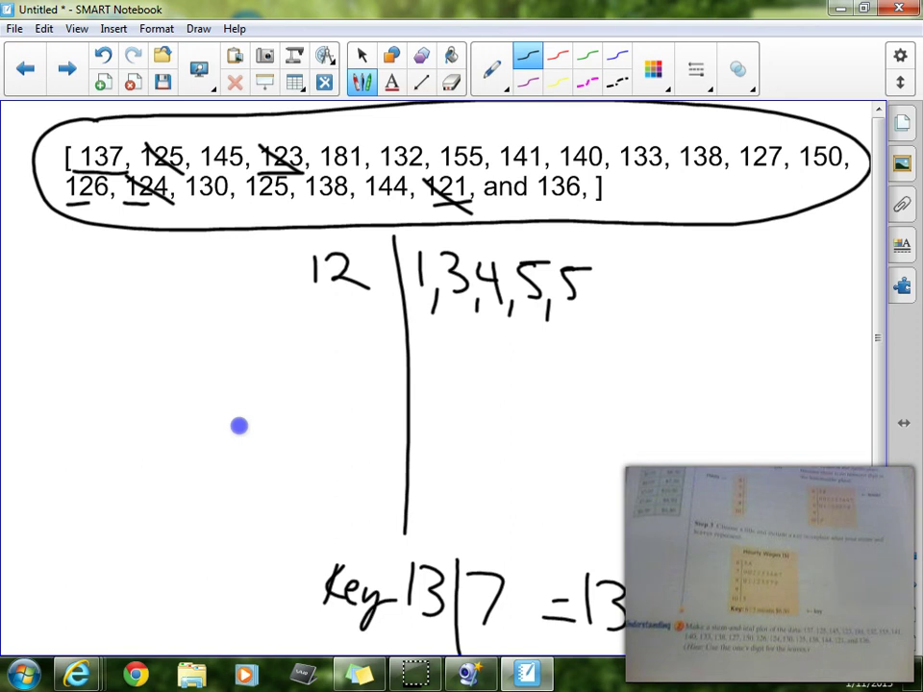
{"action": "left_click_drag", "start_coordinate": [232, 182], "coordinate": [288, 196]}
{"action": "mouse_move", "coordinate": [613, 272]}
{"action": "left_mouse_down"}
{"action": "mouse_move", "coordinate": [632, 298]}
{"action": "mouse_move", "coordinate": [667, 272]}
{"action": "mouse_move", "coordinate": [656, 310]}
{"action": "mouse_move", "coordinate": [583, 304]}
{"action": "mouse_move", "coordinate": [584, 318]}
{"action": "mouse_move", "coordinate": [627, 319]}
{"action": "left_mouse_up"}
{"action": "left_click_drag", "start_coordinate": [733, 151], "coordinate": [790, 167]}
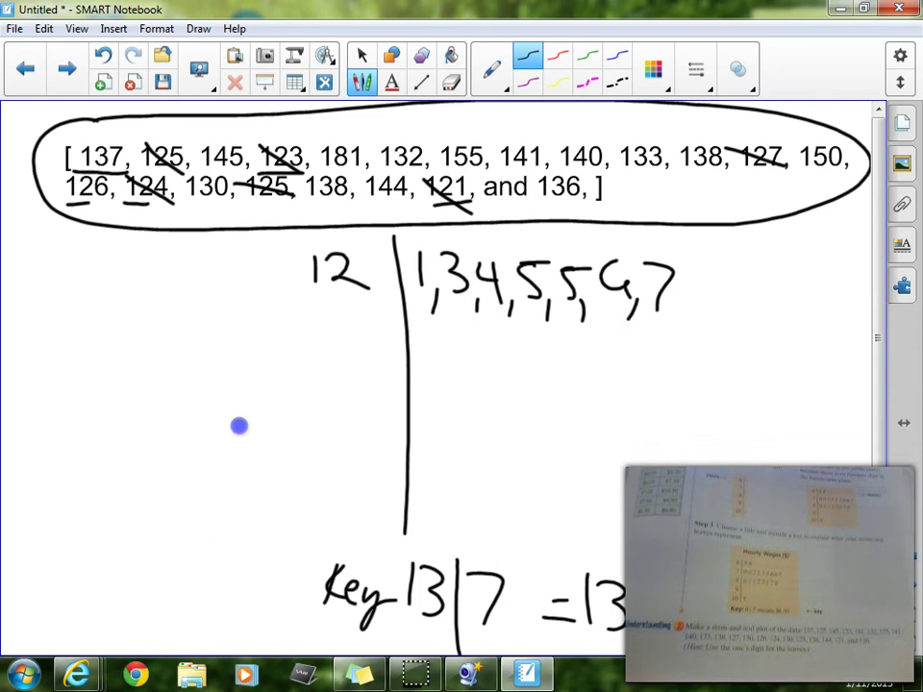
{"action": "left_click_drag", "start_coordinate": [70, 177], "coordinate": [113, 197]}
Write stem 13 under 12 with leaves 0, 2, 3, 6, 7, 8, 8 separated by commas
{"action": "mouse_move", "coordinate": [108, 144]}
{"action": "left_mouse_down"}
{"action": "mouse_move", "coordinate": [79, 150]}
{"action": "mouse_move", "coordinate": [106, 169]}
{"action": "left_mouse_up"}
{"action": "left_click_drag", "start_coordinate": [324, 315], "coordinate": [324, 353]}
{"action": "mouse_move", "coordinate": [340, 316]}
{"action": "left_mouse_down"}
{"action": "mouse_move", "coordinate": [360, 317]}
{"action": "mouse_move", "coordinate": [347, 354]}
{"action": "left_mouse_up"}
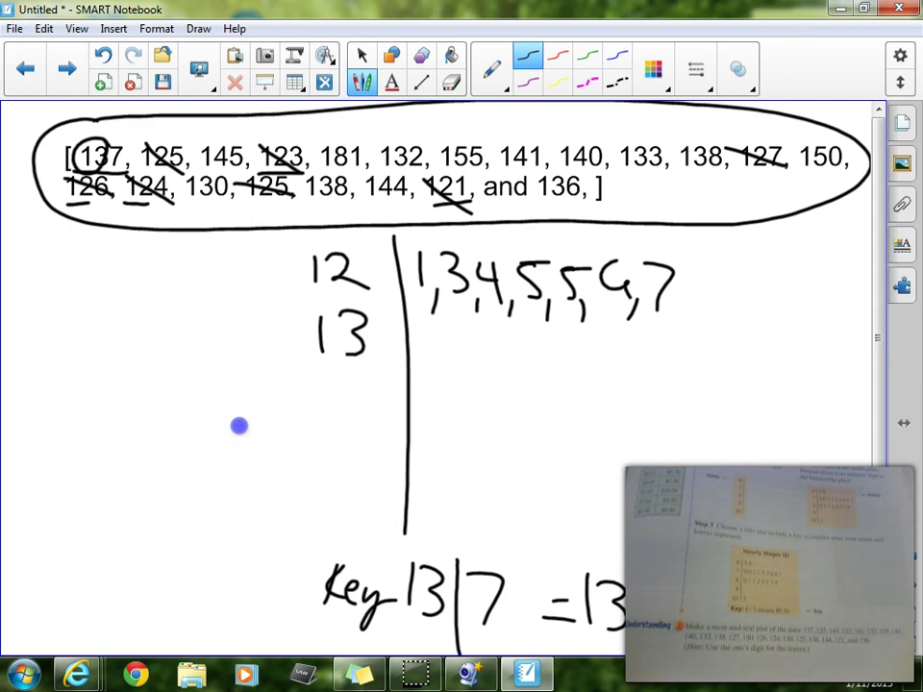
{"action": "left_click_drag", "start_coordinate": [188, 201], "coordinate": [227, 200]}
{"action": "left_click_drag", "start_coordinate": [440, 334], "coordinate": [457, 381]}
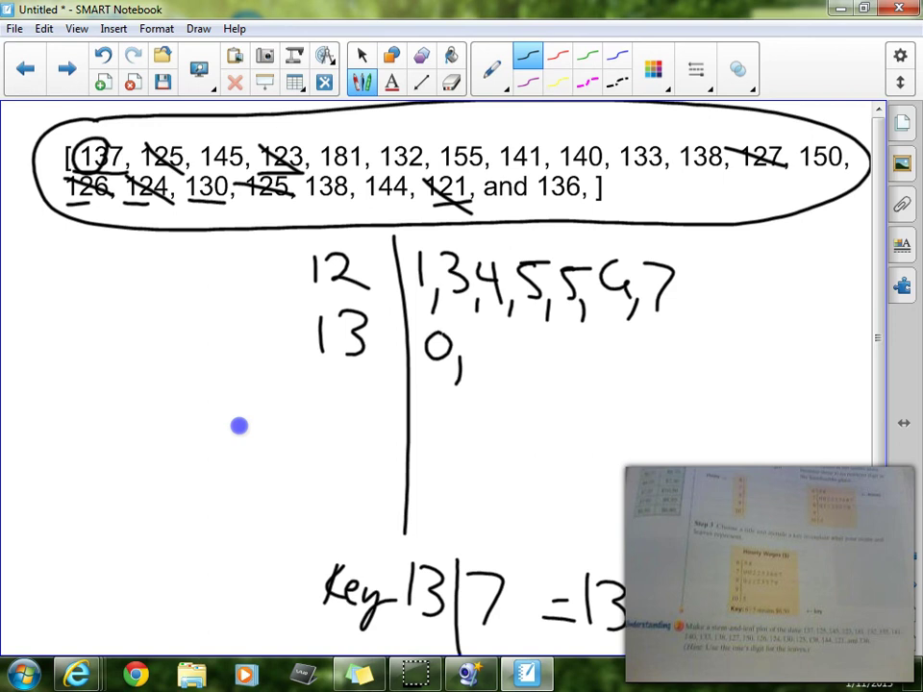
{"action": "left_click_drag", "start_coordinate": [383, 141], "coordinate": [420, 170]}
{"action": "mouse_move", "coordinate": [469, 344]}
{"action": "left_mouse_down"}
{"action": "mouse_move", "coordinate": [489, 357]}
{"action": "mouse_move", "coordinate": [497, 389]}
{"action": "mouse_move", "coordinate": [529, 362]}
{"action": "mouse_move", "coordinate": [513, 378]}
{"action": "left_mouse_up"}
{"action": "mouse_move", "coordinate": [562, 349]}
{"action": "left_mouse_down"}
{"action": "mouse_move", "coordinate": [547, 370]}
{"action": "mouse_move", "coordinate": [591, 387]}
{"action": "left_mouse_up"}
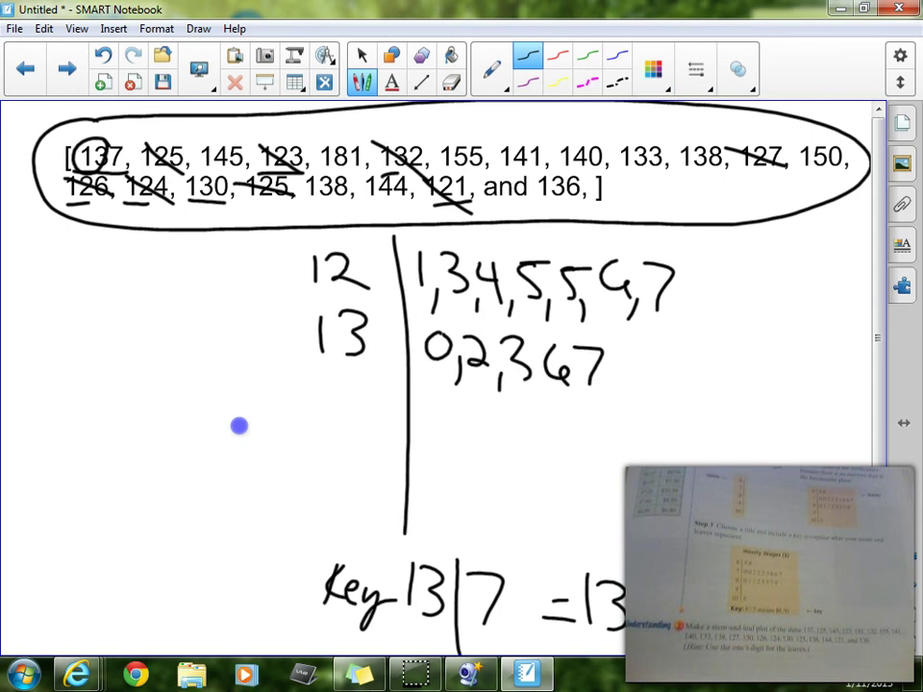
{"action": "mouse_move", "coordinate": [639, 351]}
{"action": "left_mouse_down"}
{"action": "mouse_move", "coordinate": [625, 372]}
{"action": "mouse_move", "coordinate": [637, 358]}
{"action": "left_mouse_up"}
{"action": "left_click_drag", "start_coordinate": [673, 352], "coordinate": [642, 399]}
{"action": "mouse_move", "coordinate": [606, 385]}
{"action": "left_mouse_down"}
{"action": "mouse_move", "coordinate": [603, 409]}
{"action": "mouse_move", "coordinate": [535, 396]}
{"action": "left_mouse_up"}
Cross off 136, 138, 133, the second 138, 130 and 137 in the data list
{"action": "left_click_drag", "start_coordinate": [541, 180], "coordinate": [585, 197]}
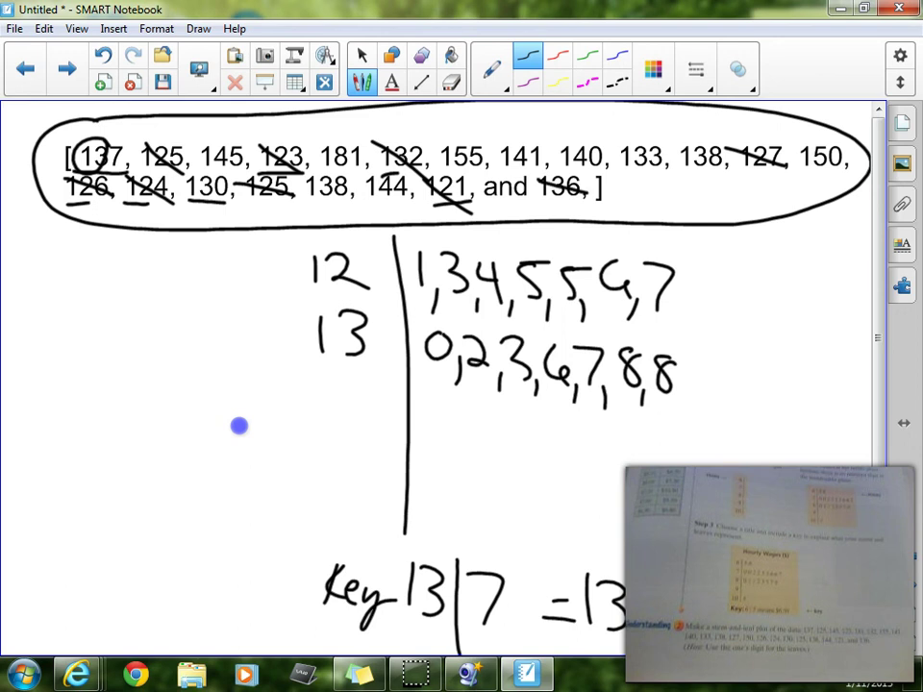
{"action": "left_click_drag", "start_coordinate": [676, 142], "coordinate": [724, 164]}
{"action": "left_click_drag", "start_coordinate": [618, 144], "coordinate": [669, 171]}
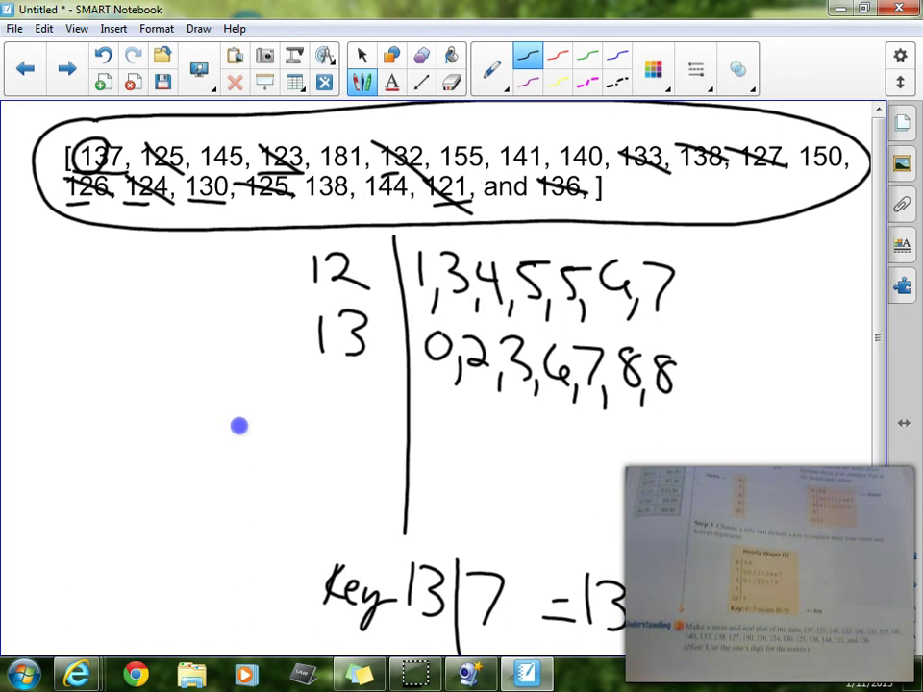
{"action": "left_click_drag", "start_coordinate": [313, 181], "coordinate": [350, 202]}
{"action": "left_click_drag", "start_coordinate": [187, 183], "coordinate": [230, 195]}
{"action": "left_click_drag", "start_coordinate": [83, 144], "coordinate": [106, 162]}
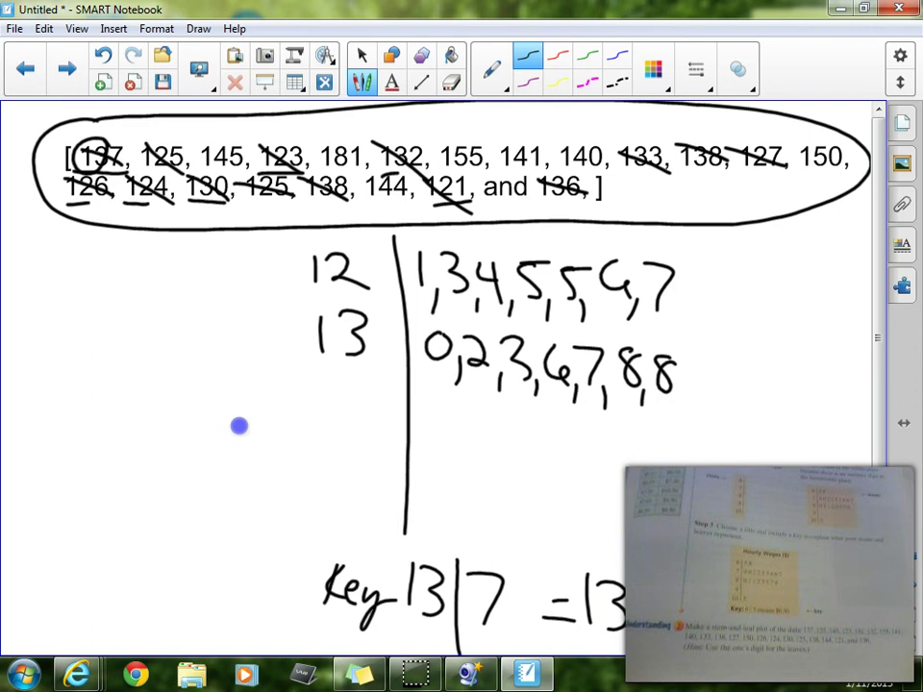
Write stem 14 below 13 with leaves 0, 1, 4, 5 separated by commas
{"action": "mouse_move", "coordinate": [334, 380]}
{"action": "left_mouse_down"}
{"action": "mouse_move", "coordinate": [332, 408]}
{"action": "mouse_move", "coordinate": [308, 430]}
{"action": "left_mouse_up"}
{"action": "left_click_drag", "start_coordinate": [321, 412], "coordinate": [336, 431]}
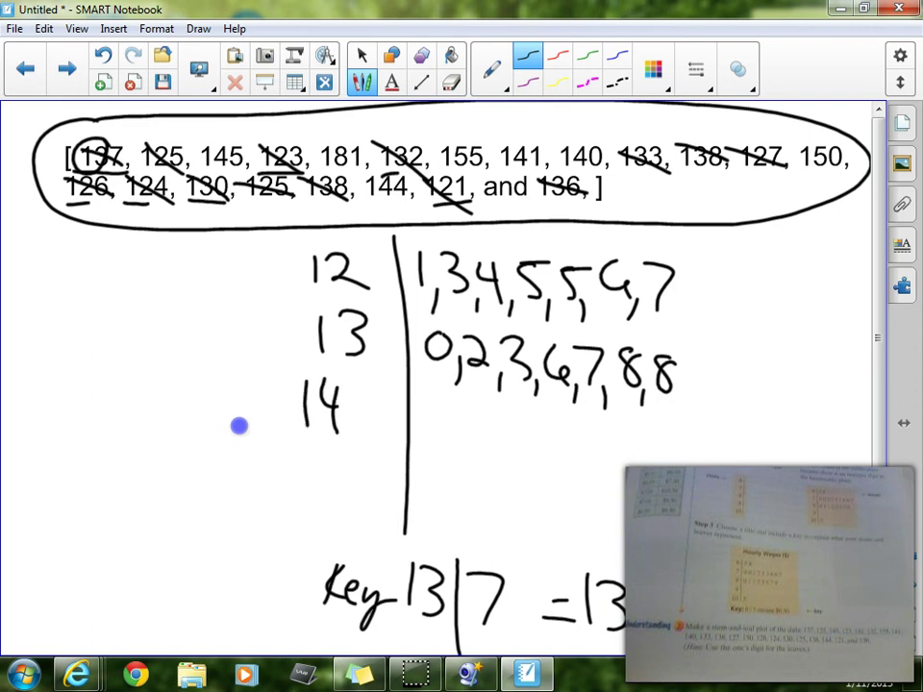
{"action": "mouse_move", "coordinate": [443, 419]}
{"action": "left_mouse_down"}
{"action": "mouse_move", "coordinate": [423, 447]}
{"action": "mouse_move", "coordinate": [444, 423]}
{"action": "left_mouse_up"}
{"action": "left_click_drag", "start_coordinate": [452, 440], "coordinate": [453, 456]}
{"action": "mouse_move", "coordinate": [473, 413]}
{"action": "left_mouse_down"}
{"action": "mouse_move", "coordinate": [473, 452]}
{"action": "mouse_move", "coordinate": [497, 476]}
{"action": "left_mouse_up"}
{"action": "mouse_move", "coordinate": [527, 425]}
{"action": "left_mouse_down"}
{"action": "mouse_move", "coordinate": [519, 444]}
{"action": "mouse_move", "coordinate": [541, 448]}
{"action": "left_mouse_up"}
{"action": "left_click_drag", "start_coordinate": [534, 428], "coordinate": [544, 492]}
{"action": "left_click_drag", "start_coordinate": [569, 434], "coordinate": [577, 472]}
{"action": "left_click_drag", "start_coordinate": [568, 433], "coordinate": [591, 431]}
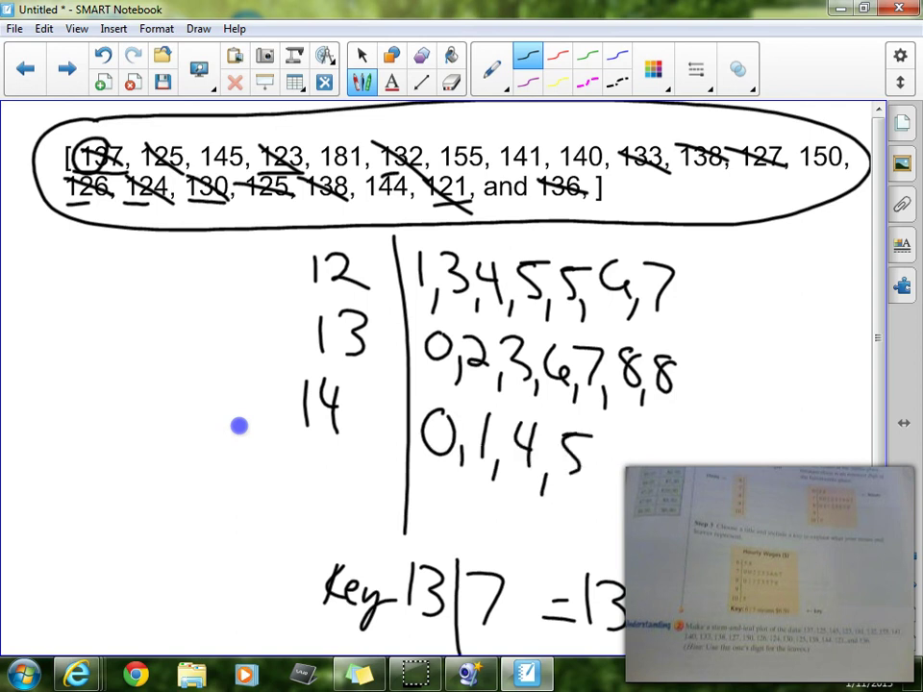
Cross off 141, 140, 144 and 145 in the data list
{"action": "left_click_drag", "start_coordinate": [502, 146], "coordinate": [539, 169]}
{"action": "left_click_drag", "start_coordinate": [584, 147], "coordinate": [609, 169]}
{"action": "left_click_drag", "start_coordinate": [366, 178], "coordinate": [411, 204]}
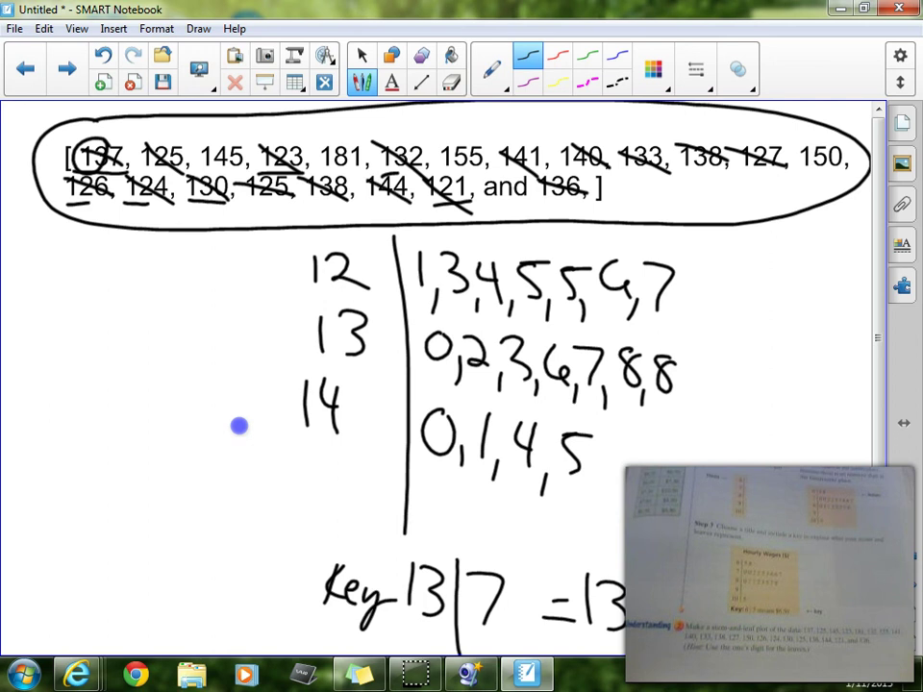
{"action": "left_click_drag", "start_coordinate": [204, 148], "coordinate": [241, 175]}
Write stem 15 with leaves 0, 5 and cross off 150 and 155 in the list
{"action": "mouse_move", "coordinate": [328, 466]}
{"action": "left_mouse_down"}
{"action": "mouse_move", "coordinate": [331, 492]}
{"action": "mouse_move", "coordinate": [346, 492]}
{"action": "left_mouse_up"}
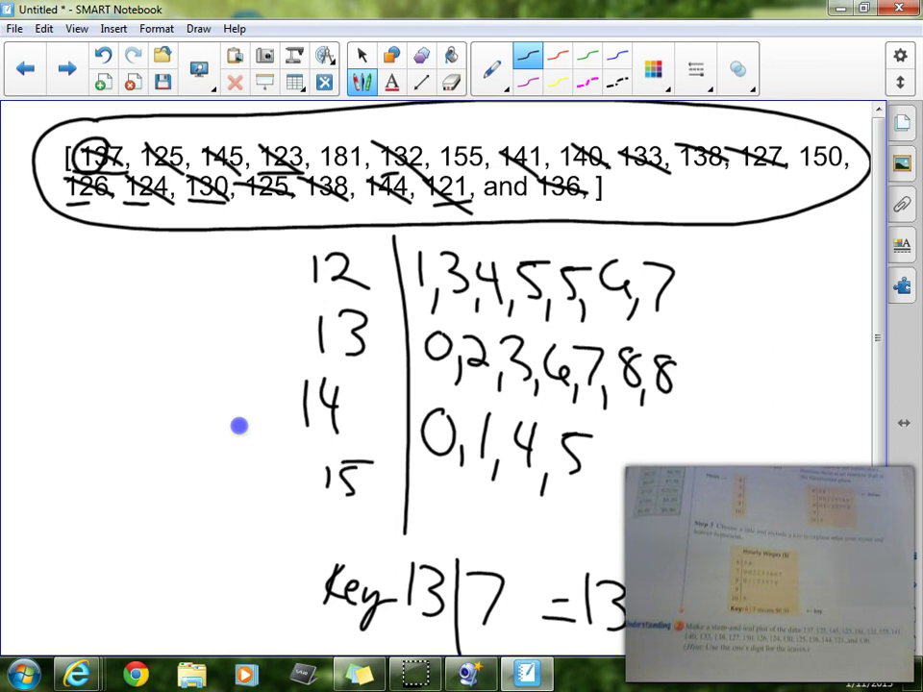
{"action": "mouse_move", "coordinate": [434, 480]}
{"action": "left_mouse_down"}
{"action": "mouse_move", "coordinate": [421, 493]}
{"action": "mouse_move", "coordinate": [437, 481]}
{"action": "mouse_move", "coordinate": [426, 509]}
{"action": "left_mouse_up"}
{"action": "mouse_move", "coordinate": [452, 481]}
{"action": "left_mouse_down"}
{"action": "mouse_move", "coordinate": [450, 495]}
{"action": "mouse_move", "coordinate": [469, 498]}
{"action": "left_mouse_up"}
{"action": "left_click_drag", "start_coordinate": [457, 479], "coordinate": [486, 478]}
{"action": "left_click_drag", "start_coordinate": [486, 502], "coordinate": [484, 510]}
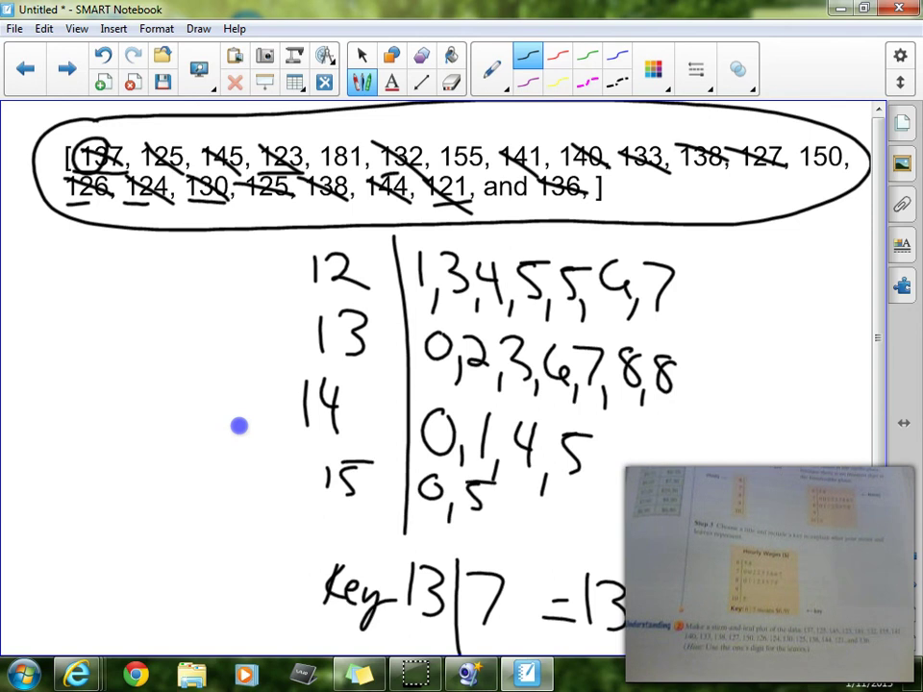
{"action": "left_click_drag", "start_coordinate": [824, 150], "coordinate": [848, 177]}
{"action": "left_click_drag", "start_coordinate": [438, 134], "coordinate": [487, 175]}
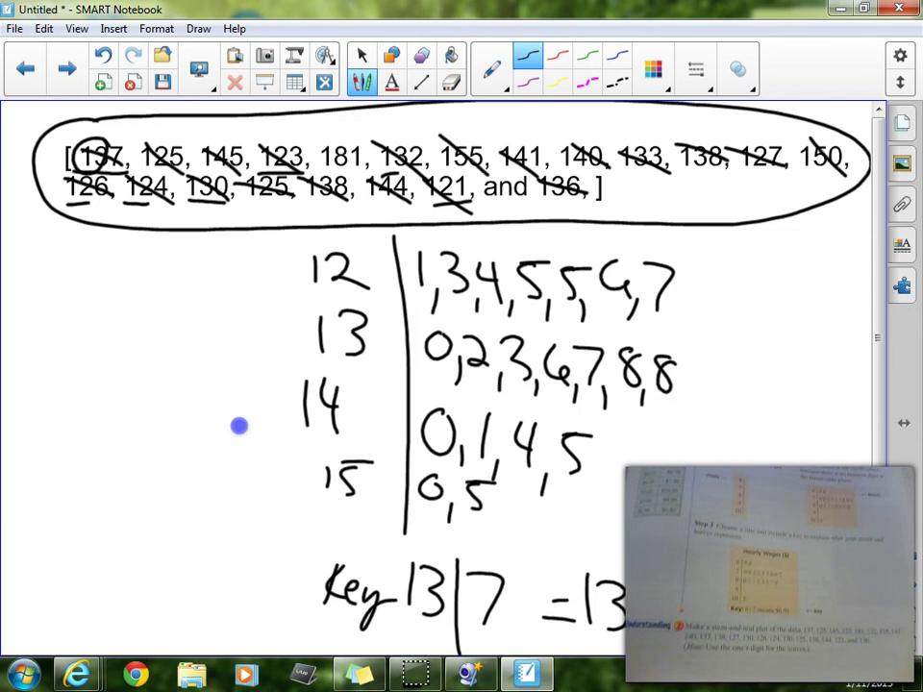
Extend the divider line and start an 18 stem row with a leaf beside it
{"action": "left_click_drag", "start_coordinate": [336, 510], "coordinate": [334, 531]}
{"action": "left_click_drag", "start_coordinate": [402, 478], "coordinate": [398, 568]}
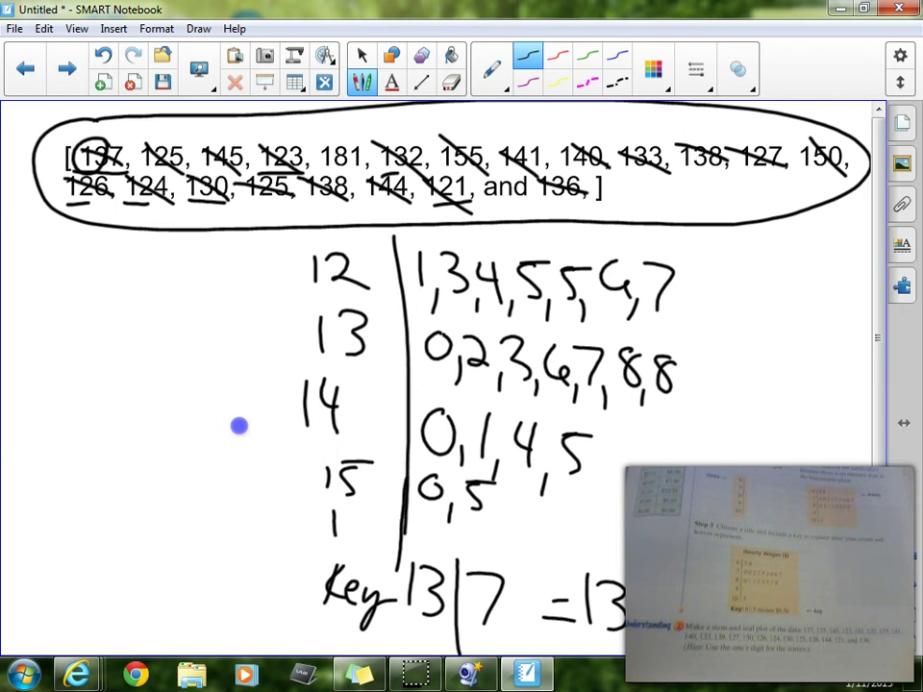
{"action": "left_click_drag", "start_coordinate": [369, 510], "coordinate": [361, 512]}
{"action": "left_click_drag", "start_coordinate": [435, 521], "coordinate": [432, 525]}
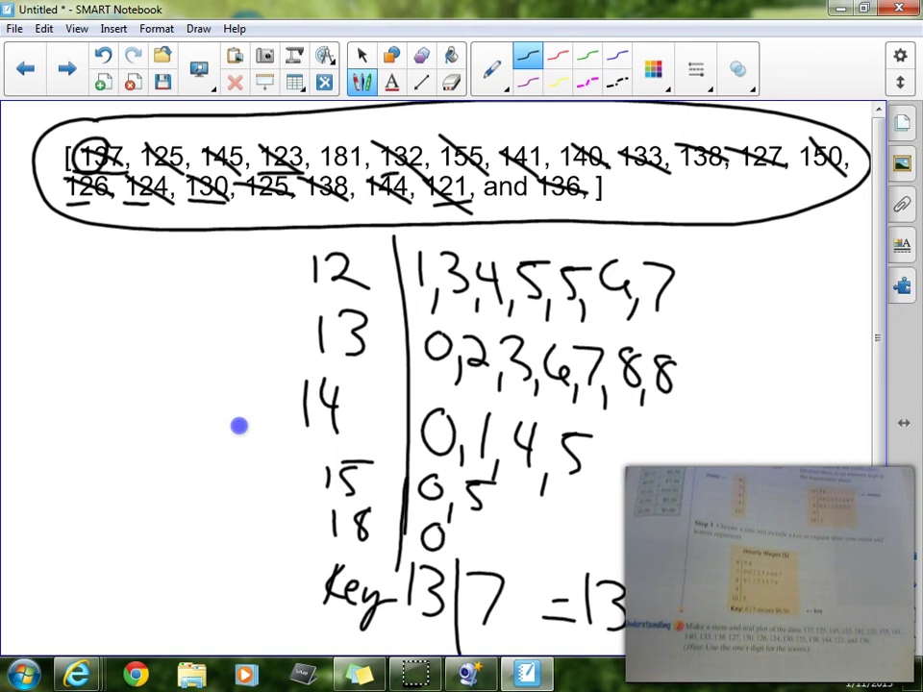
Undo the mistaken 0 leaf, write leaf 1 beside stem 18, and box the finished plot
{"action": "left_click", "coordinate": [103, 55]}
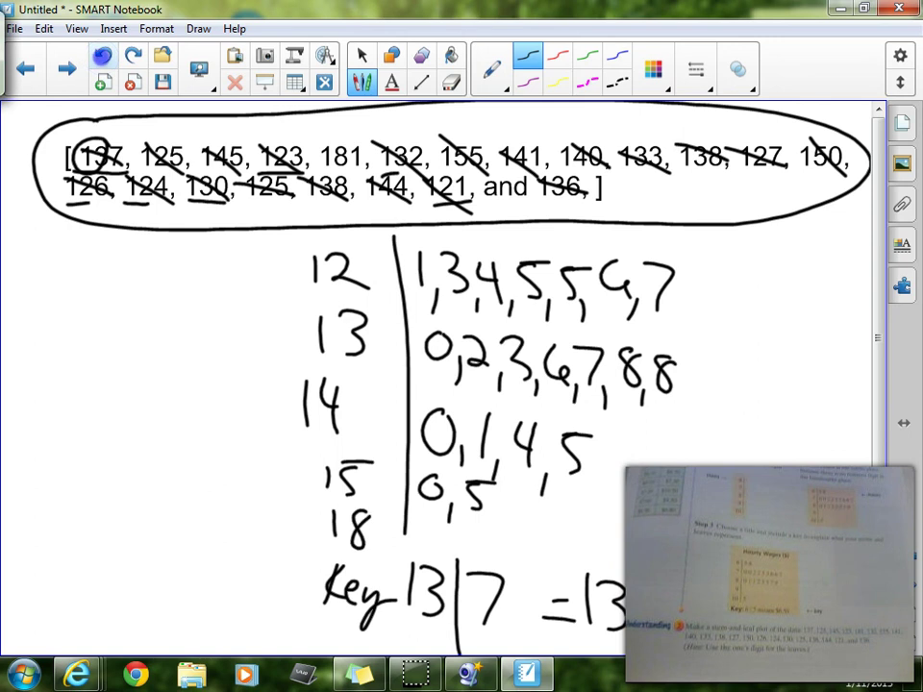
{"action": "left_click_drag", "start_coordinate": [427, 516], "coordinate": [426, 556]}
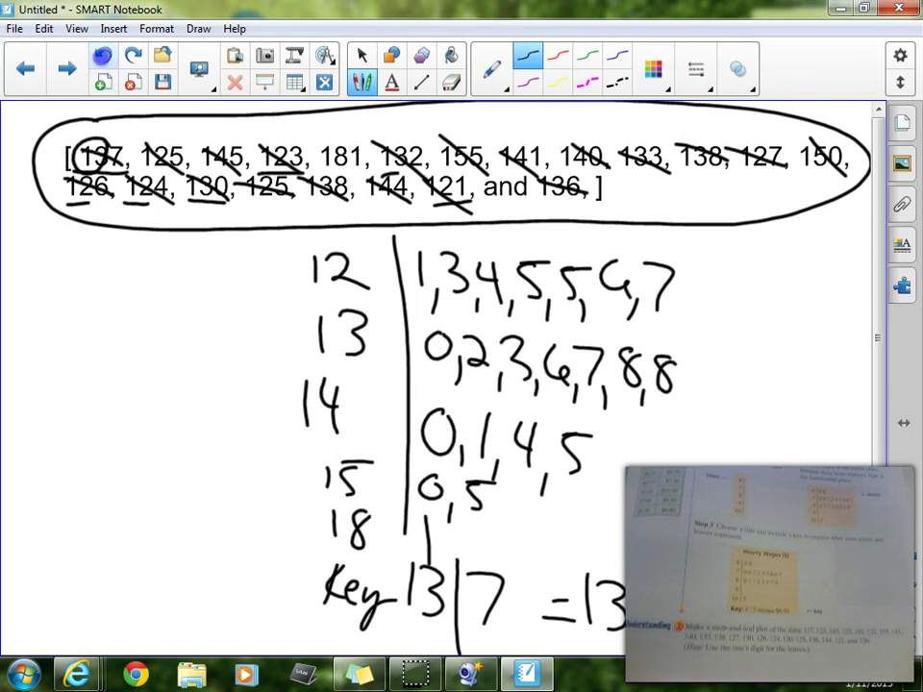
{"action": "mouse_move", "coordinate": [695, 246]}
{"action": "left_mouse_down"}
{"action": "mouse_move", "coordinate": [548, 238]}
{"action": "mouse_move", "coordinate": [250, 355]}
{"action": "mouse_move", "coordinate": [262, 558]}
{"action": "mouse_move", "coordinate": [625, 560]}
{"action": "mouse_move", "coordinate": [704, 300]}
{"action": "mouse_move", "coordinate": [687, 233]}
{"action": "left_mouse_up"}
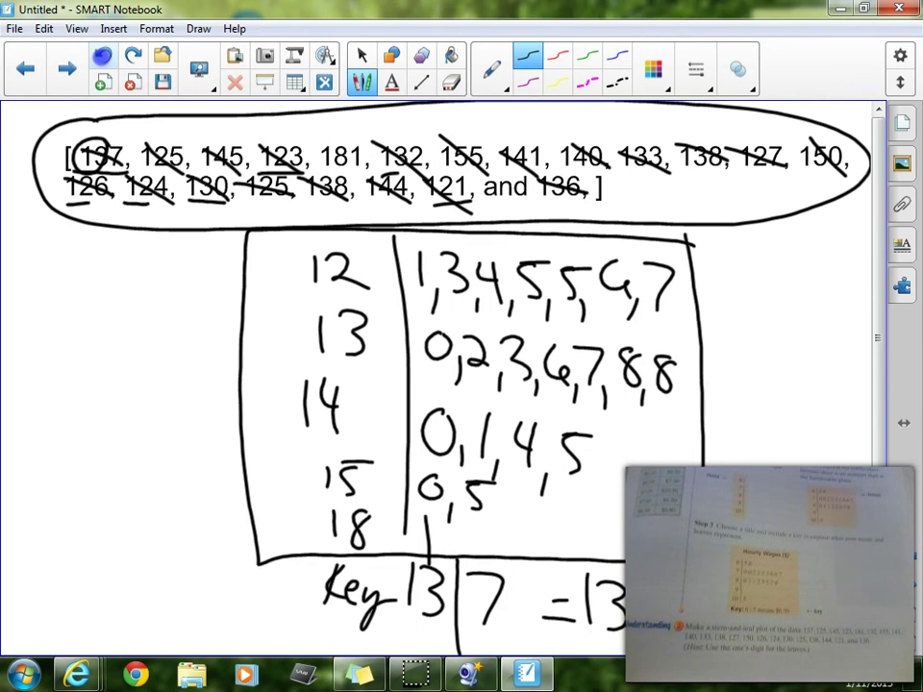